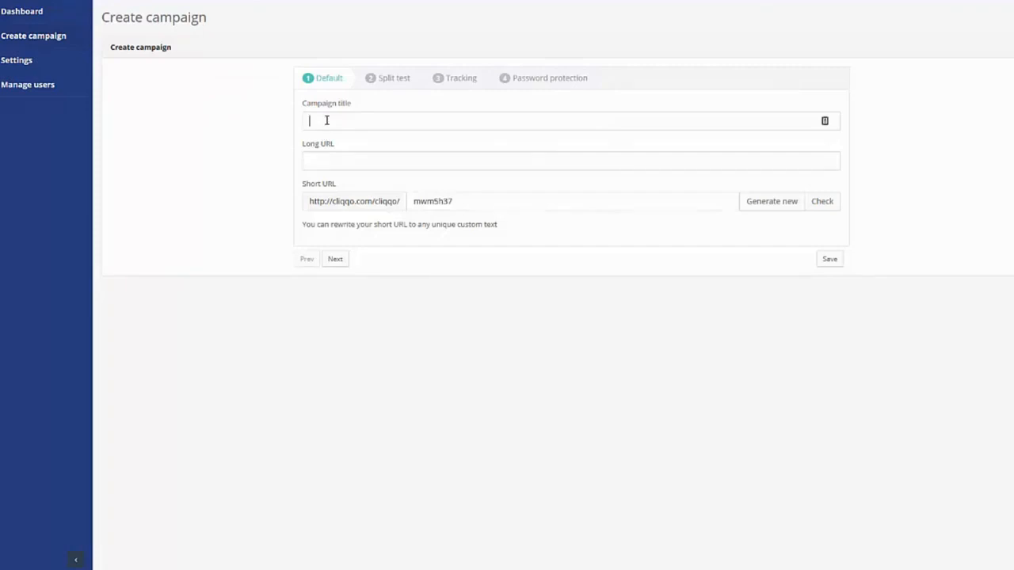
click(327, 120)
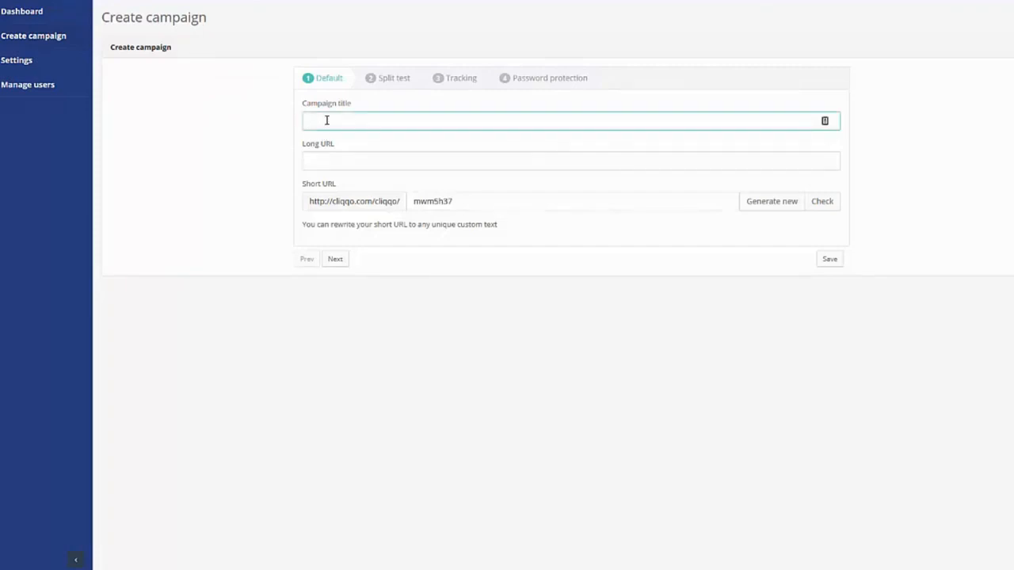
text(Test A)
key(Tab)
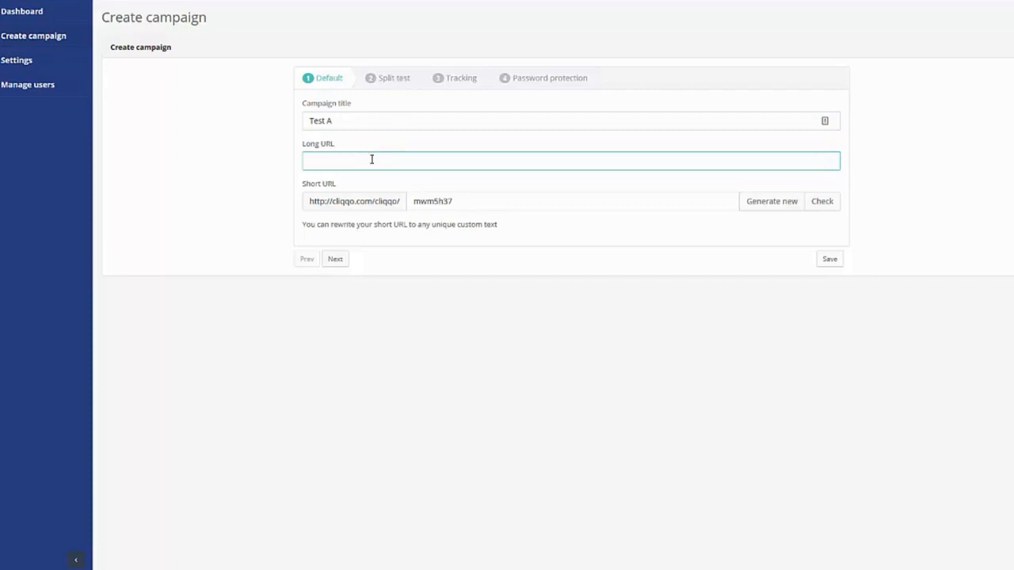
text(http://ne)
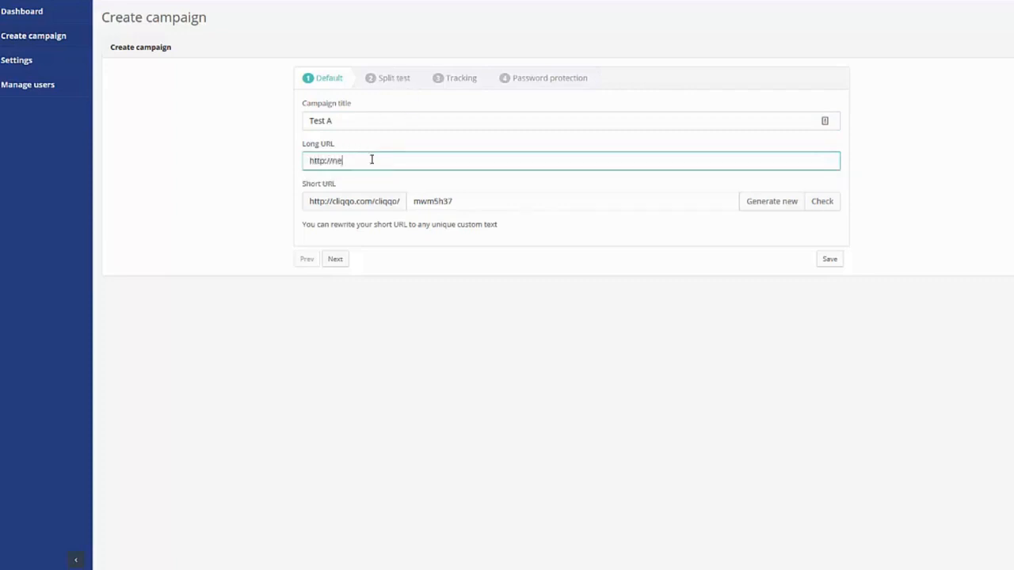
text(ws.bbc.co.uk)
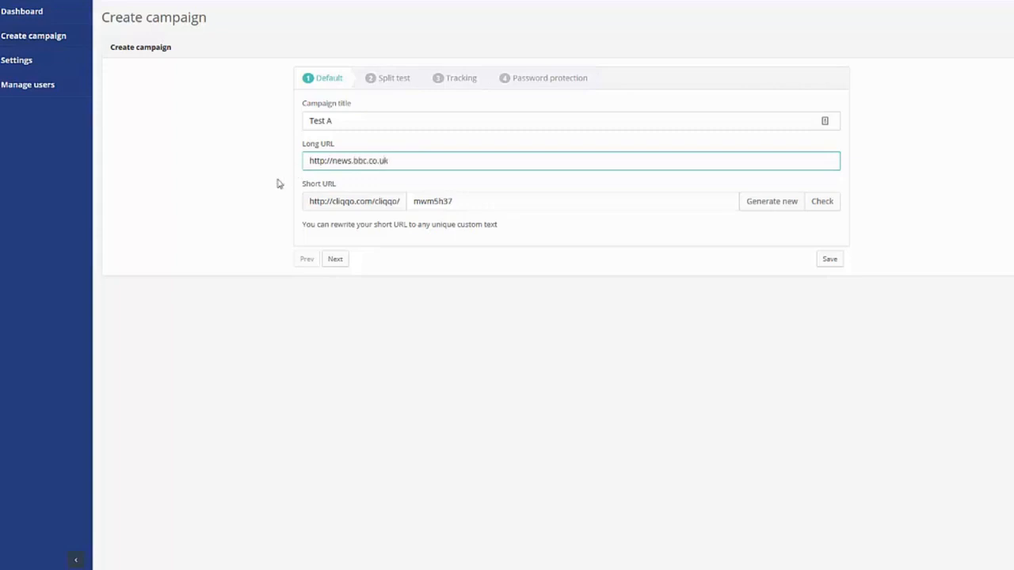
click(220, 189)
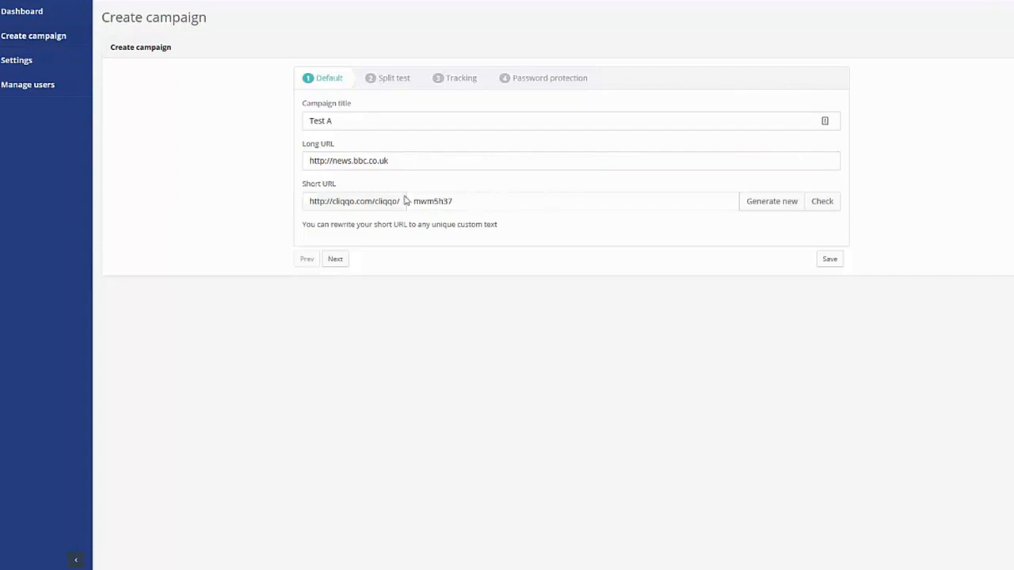
Step: Replace short code mwm5h37 with a custom code, check its availability, and continue to Split test
click(507, 198)
key(ctrl+a)
text(martin)
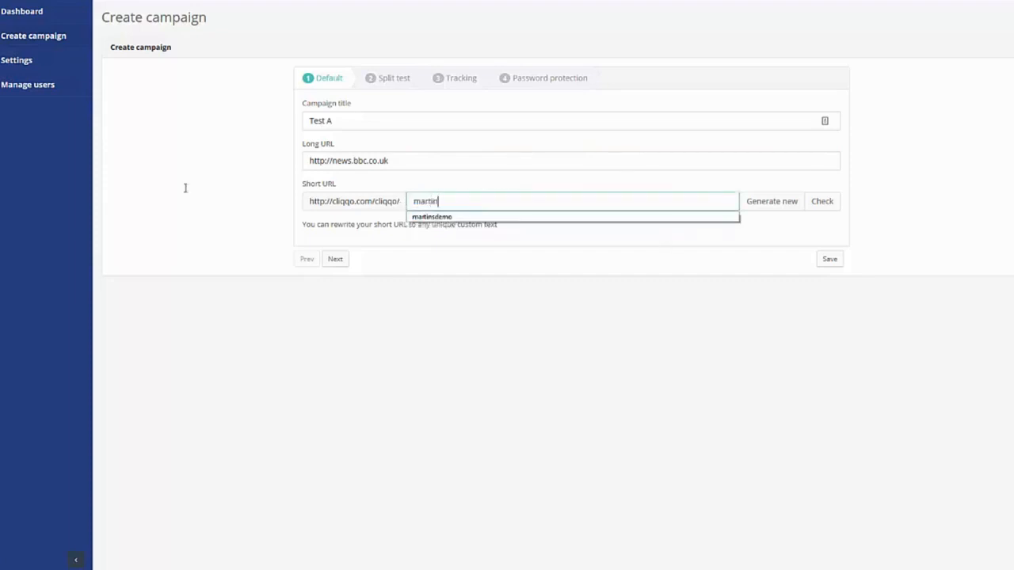
click(523, 187)
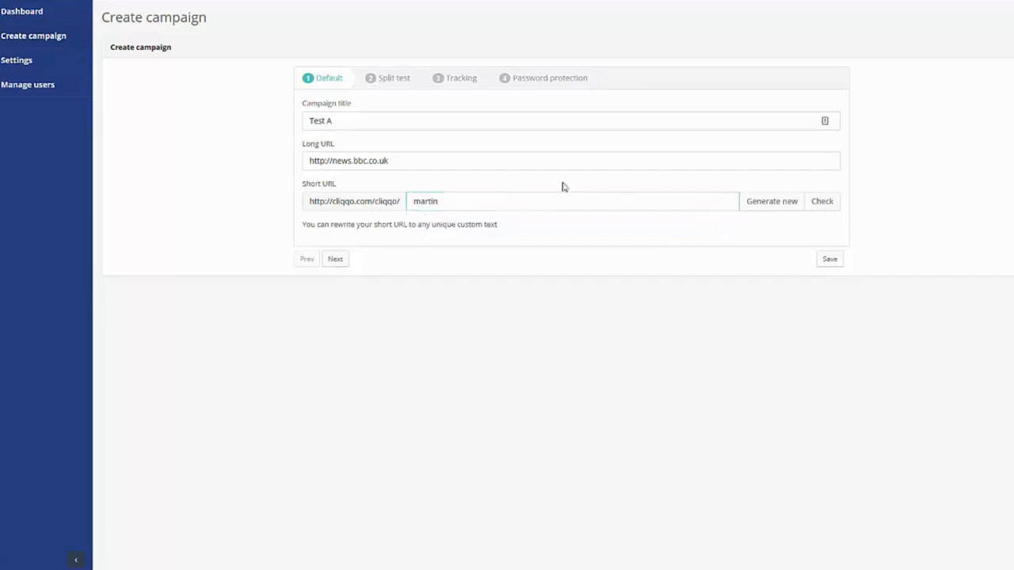
click(823, 203)
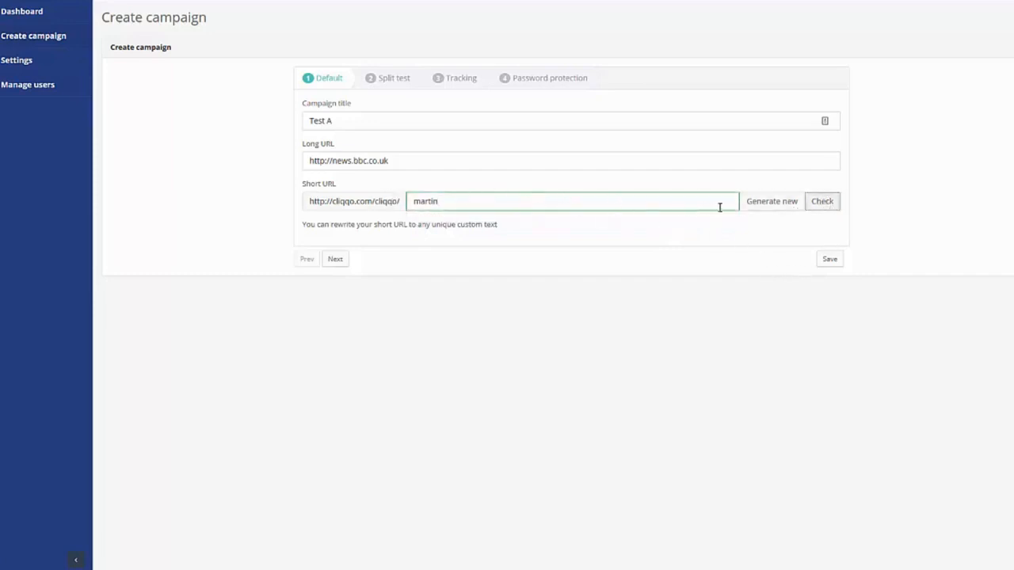
click(335, 261)
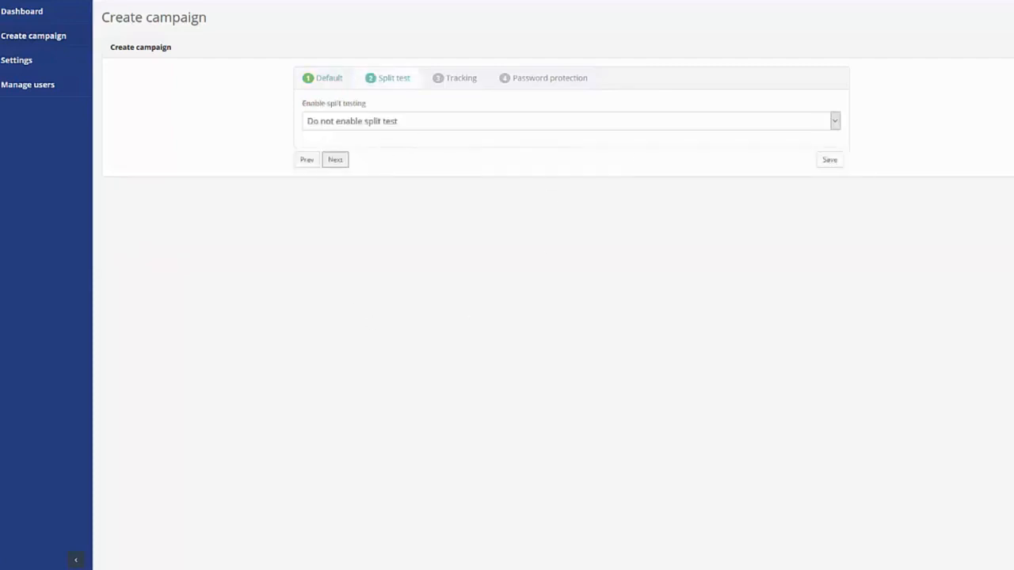
Step: Try Enable split test, revert to Do not enable split test, and continue to Tracking
click(405, 123)
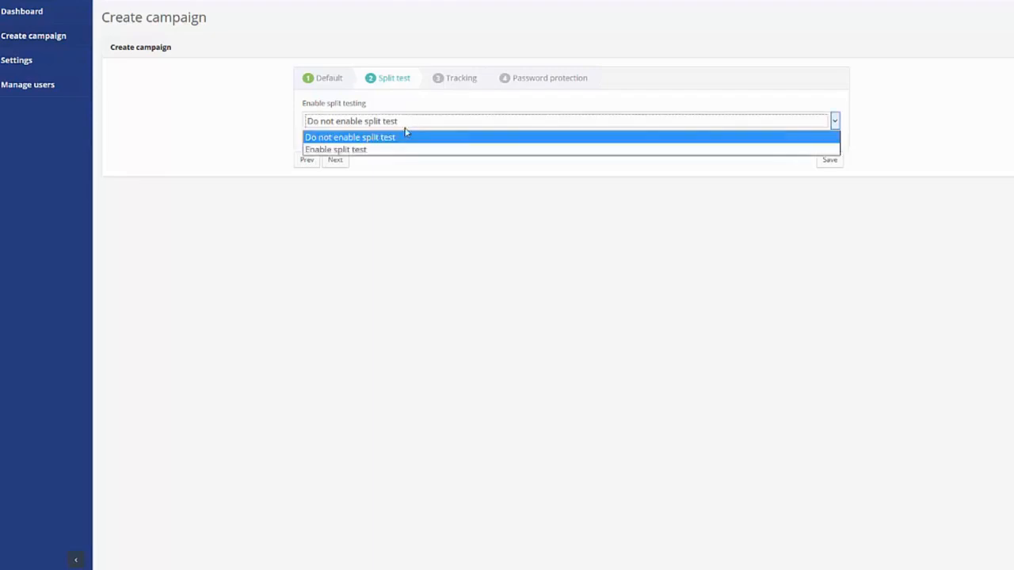
click(367, 150)
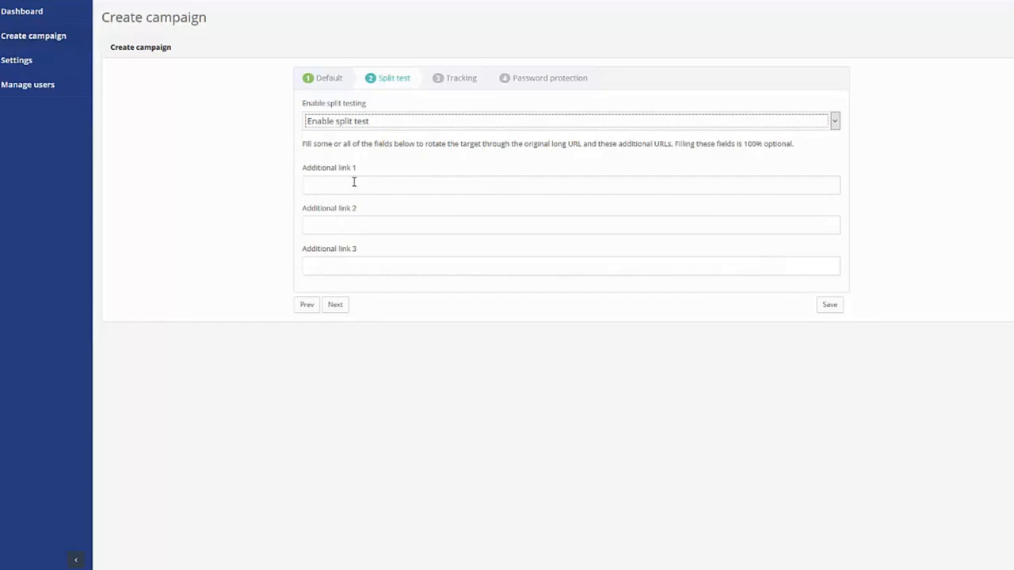
click(351, 122)
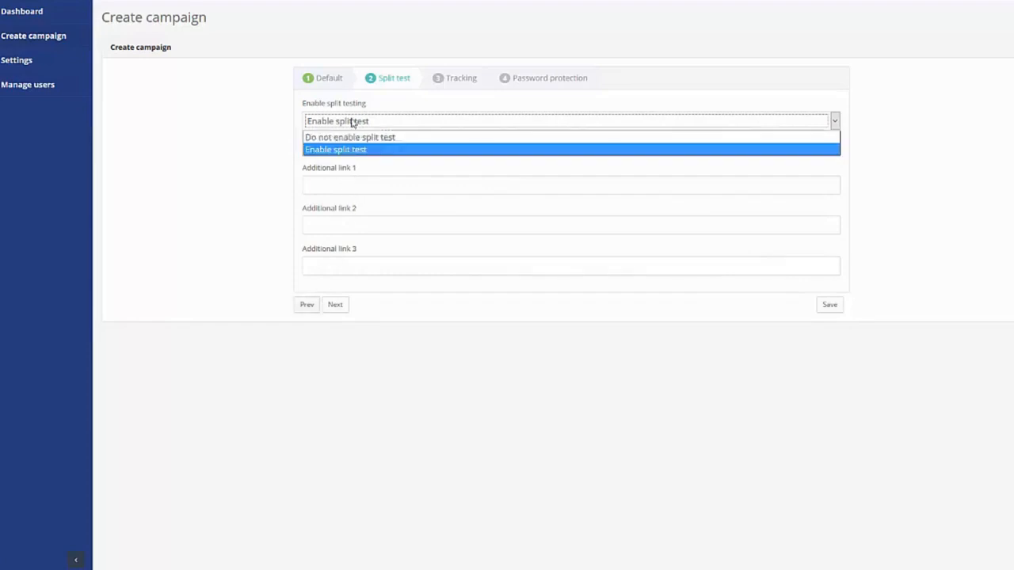
click(354, 137)
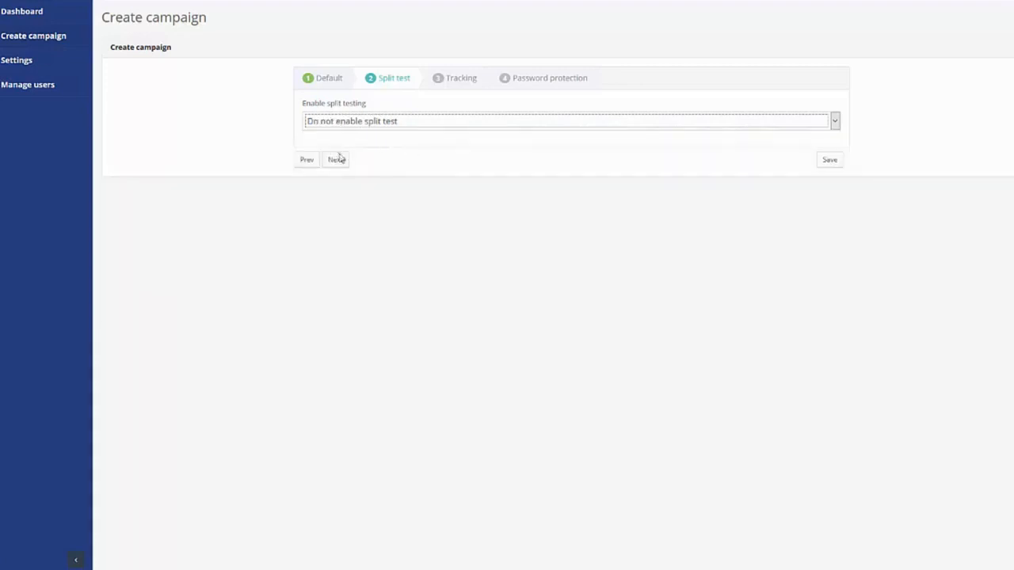
click(461, 78)
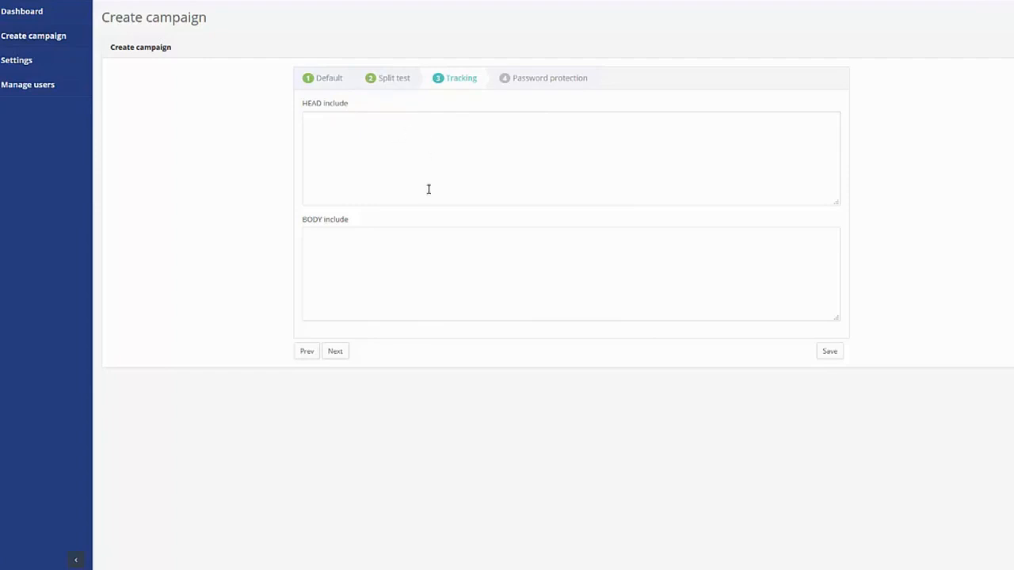
Step: Leave the HEAD and BODY include boxes empty and continue to Password protection
click(364, 243)
click(347, 157)
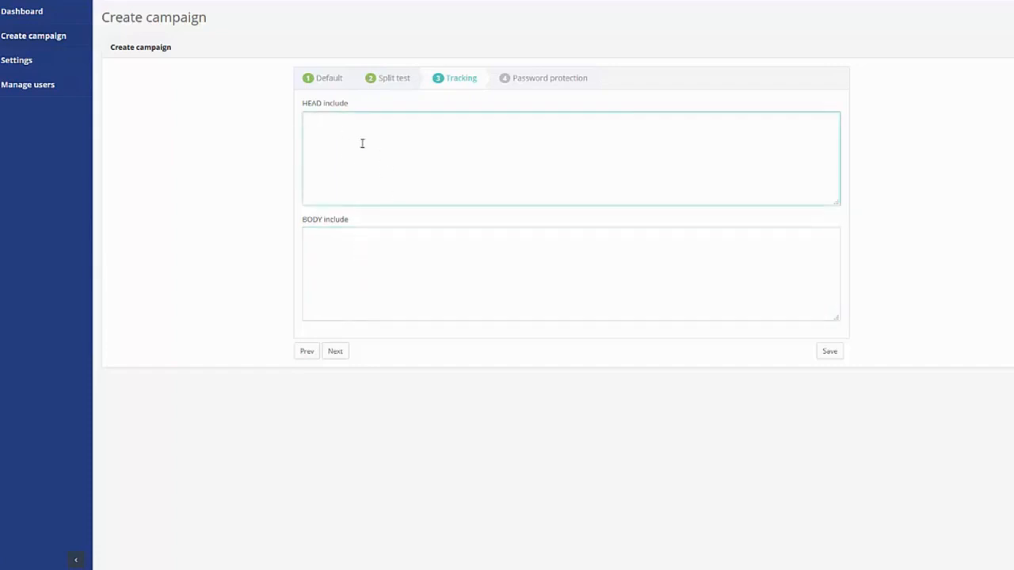
click(374, 232)
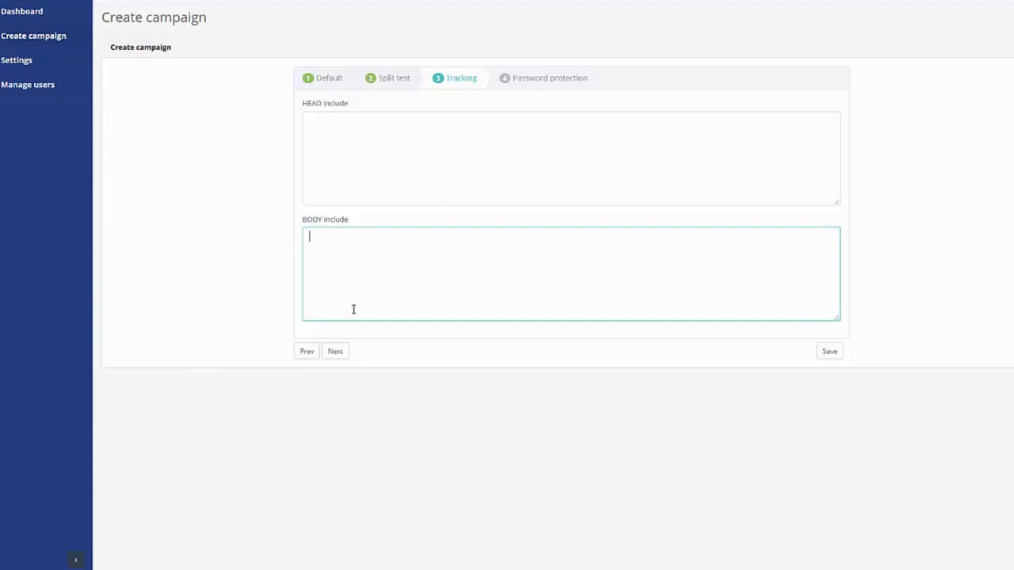
click(547, 79)
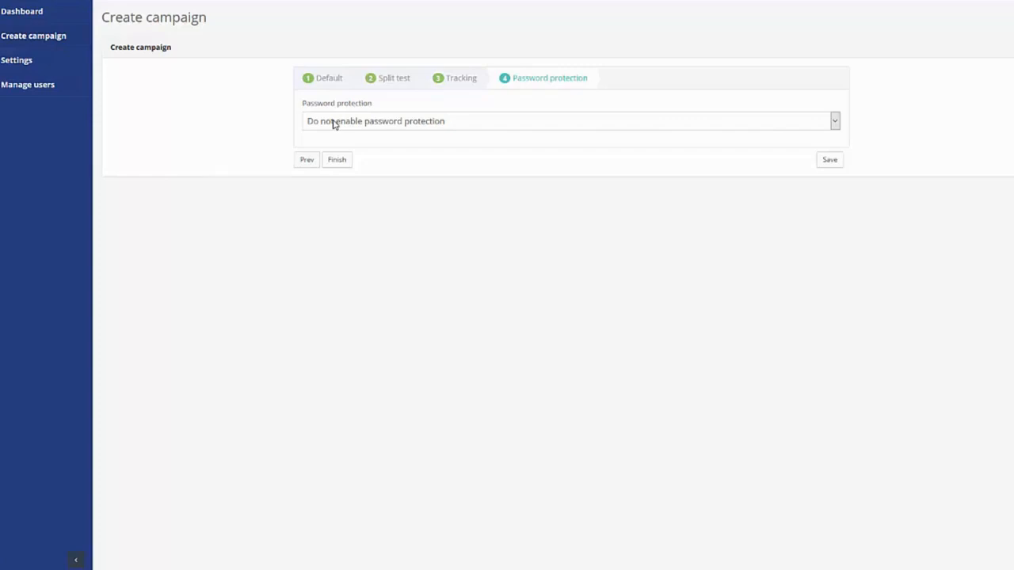
Step: Enable password protection, enter the campaign password, and bring up the Background image source choices
click(333, 125)
click(346, 149)
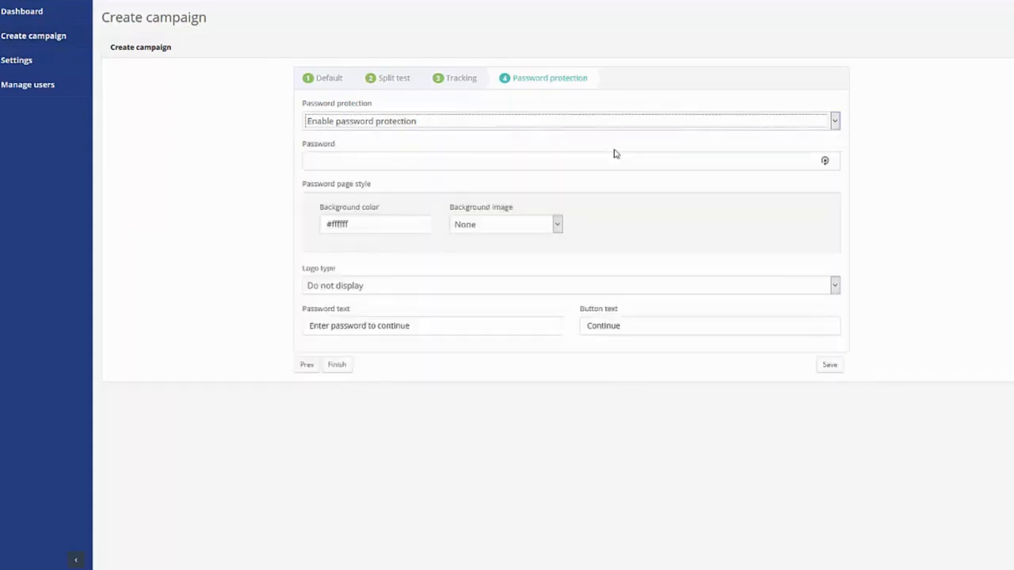
click(410, 157)
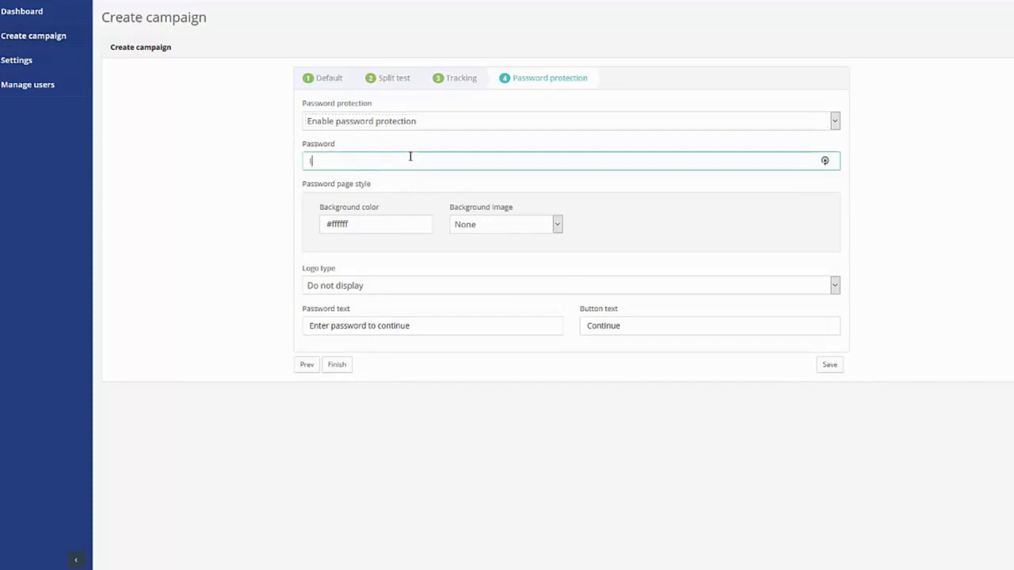
key(Tab)
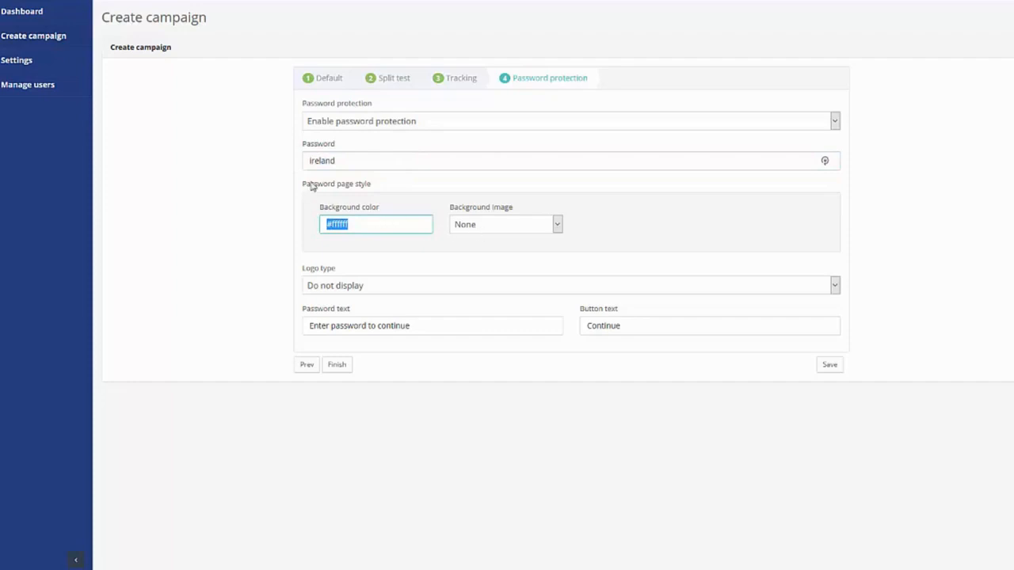
click(361, 225)
click(315, 260)
click(490, 229)
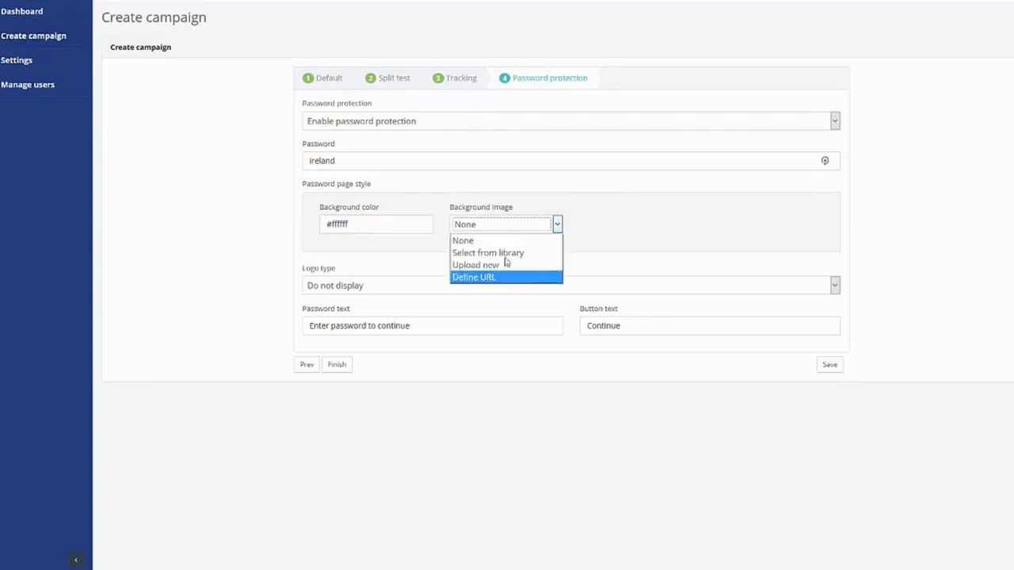
Step: Use the blurred blue-sky photo from the library's Blur gallery as the password page background
click(558, 253)
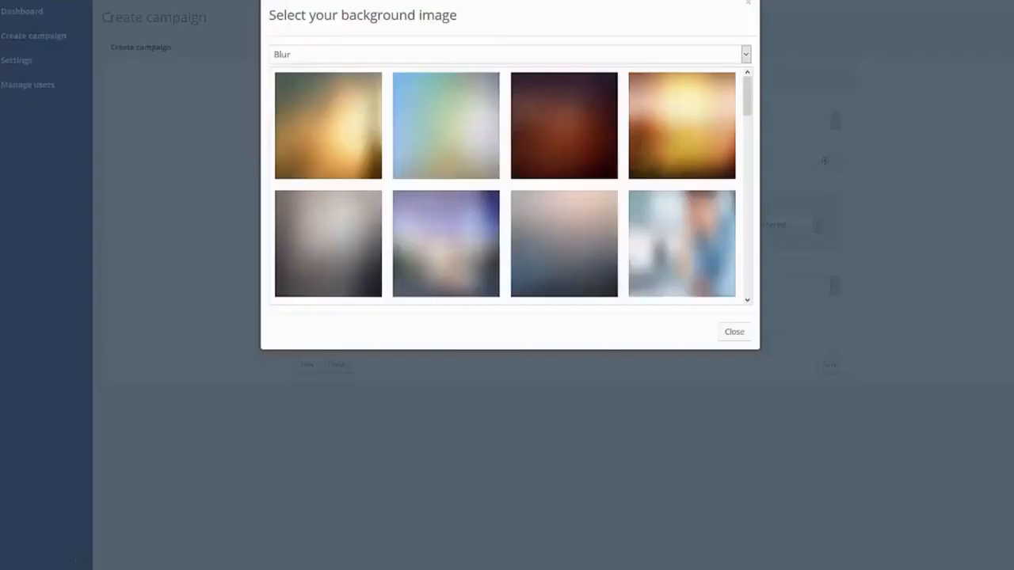
drag(747, 93, 751, 214)
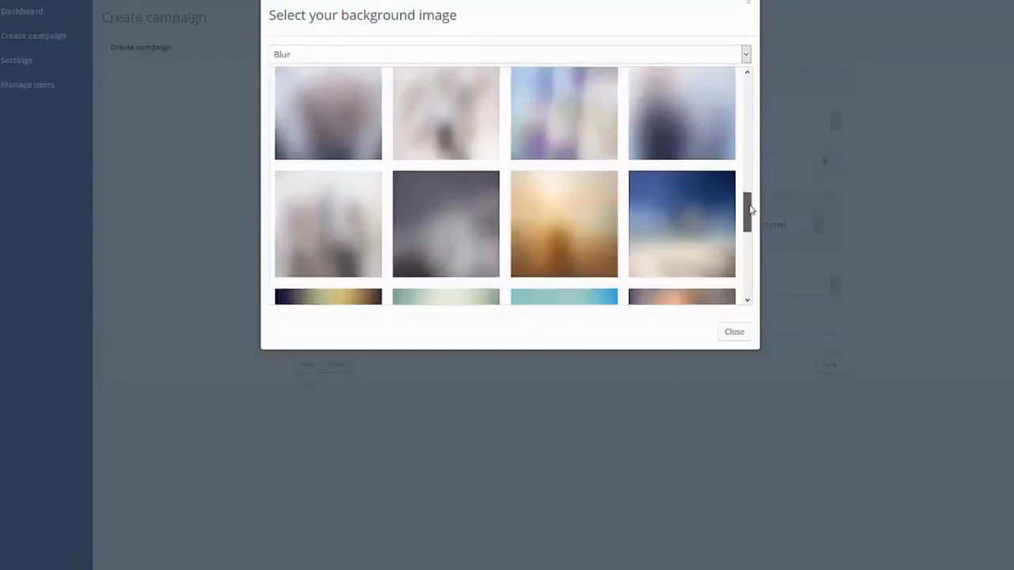
click(694, 197)
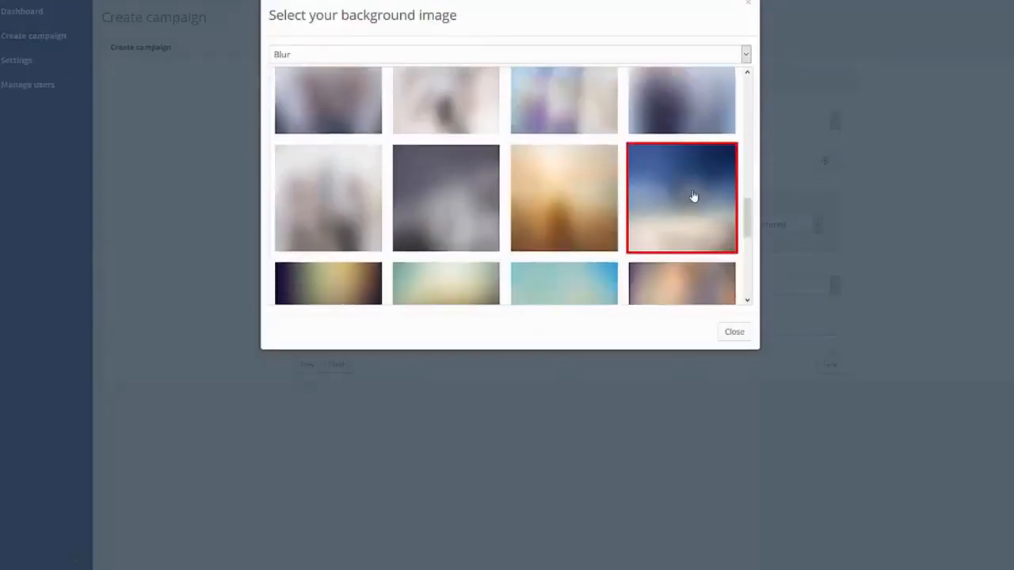
click(734, 332)
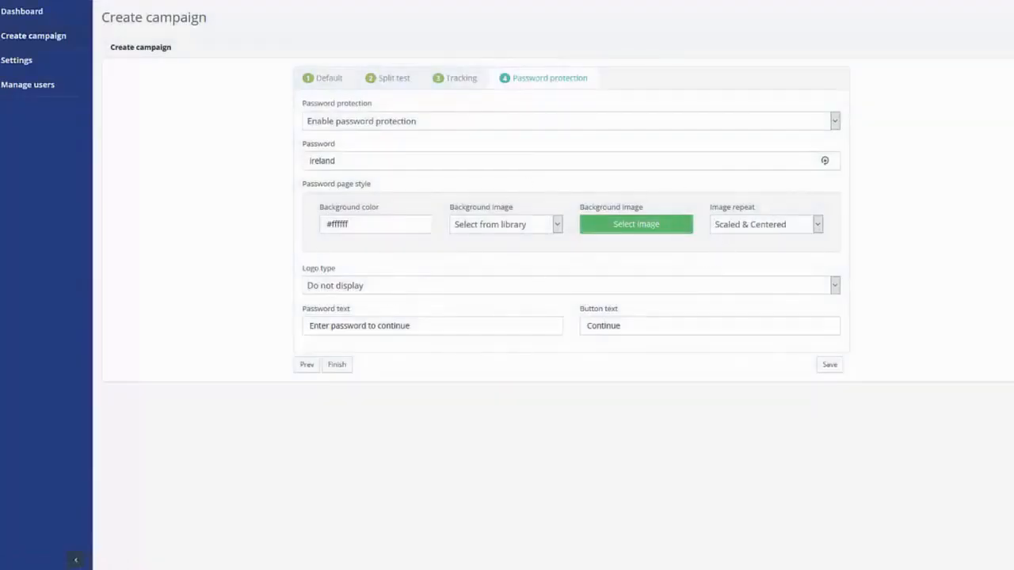
Step: Set image repeat to Streched 100%, keep Logo type at Do not display, and save the campaign
click(787, 227)
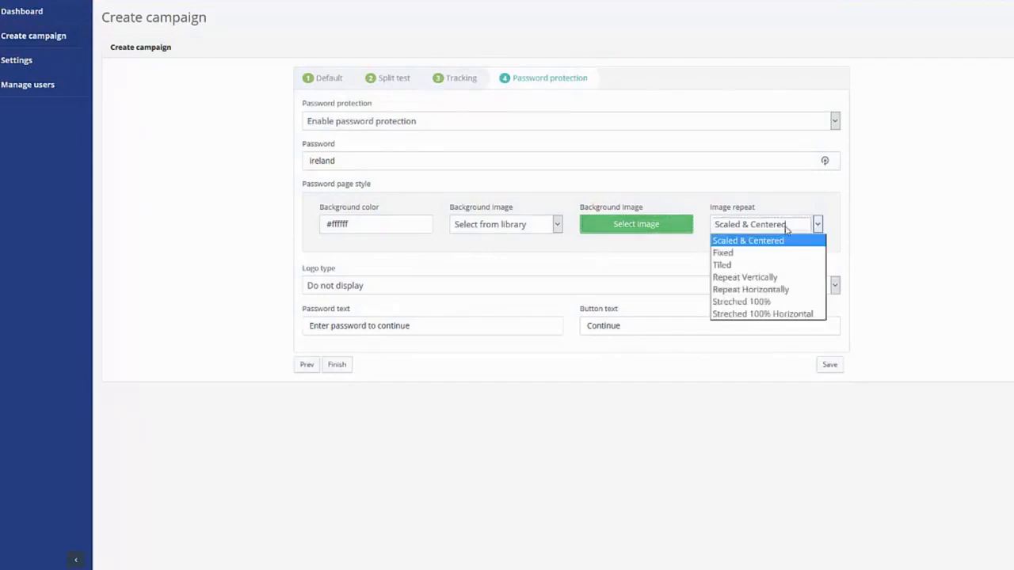
click(766, 301)
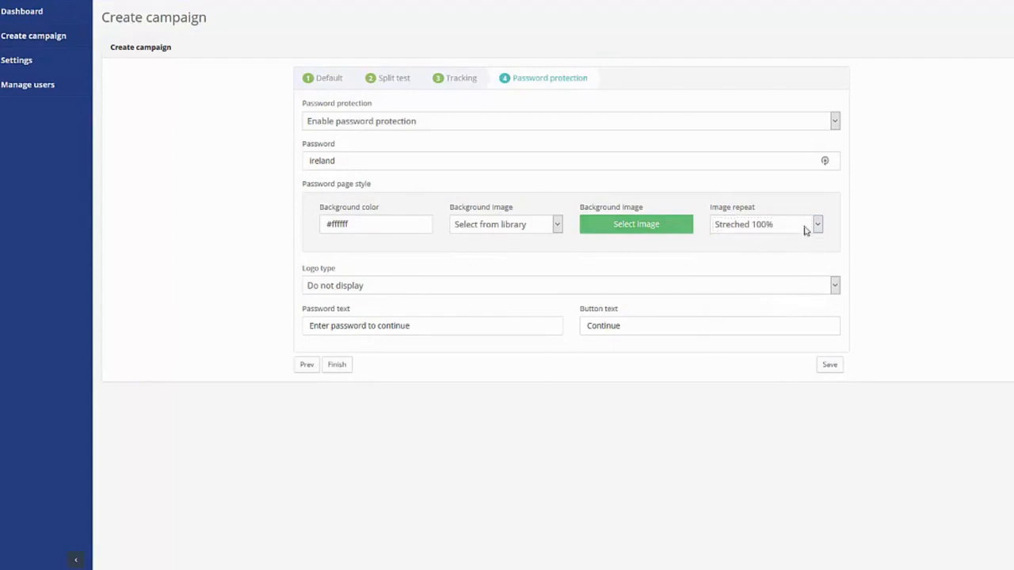
click(338, 285)
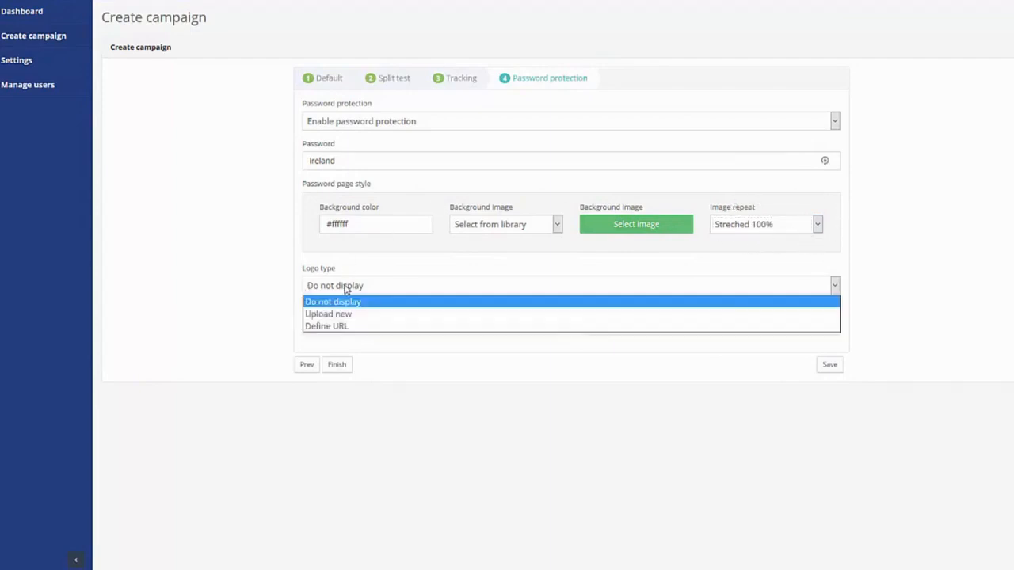
click(362, 255)
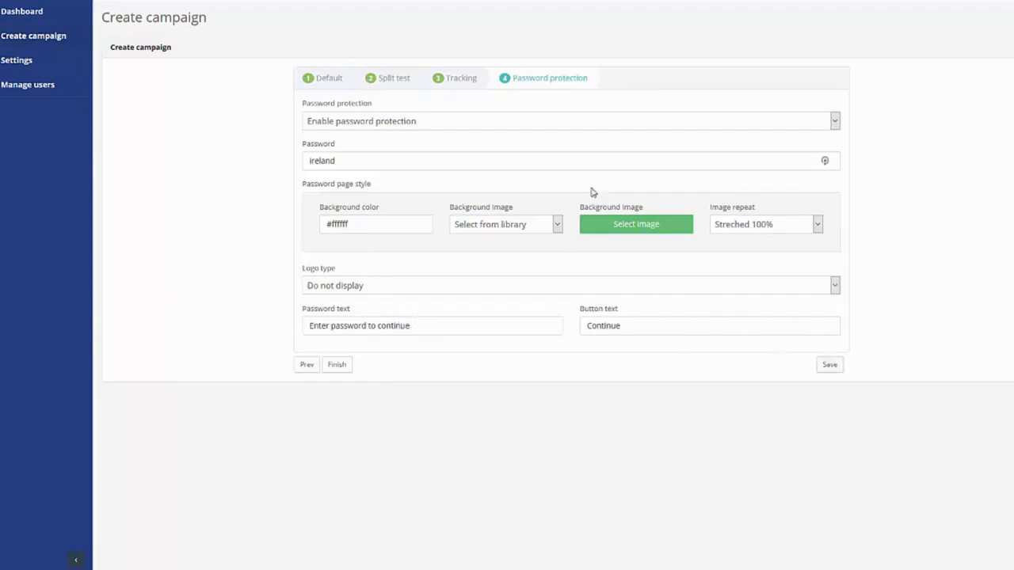
click(829, 365)
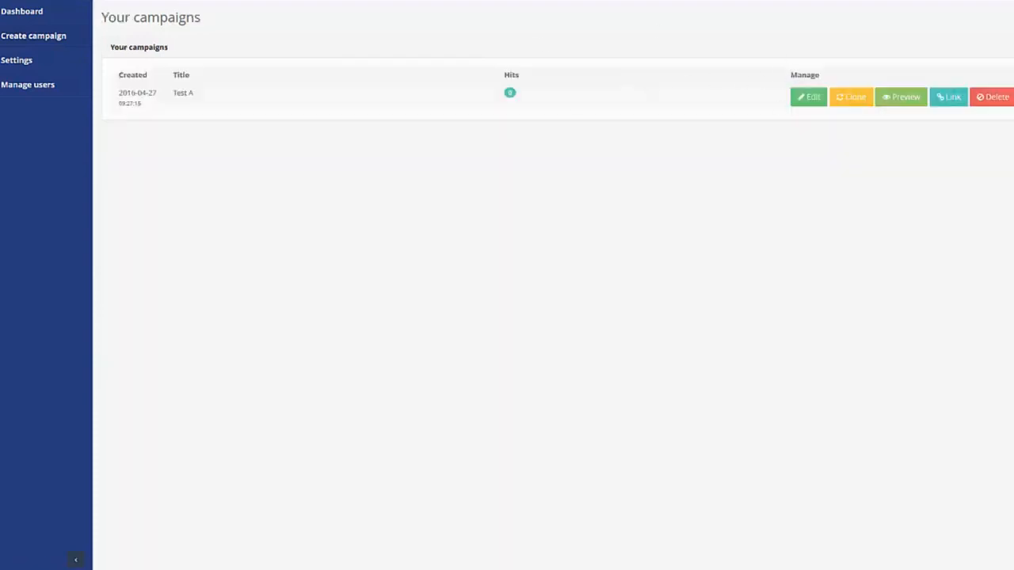
Step: Rename the campaign to Test AB and preview its password page from the Hits badge
click(185, 93)
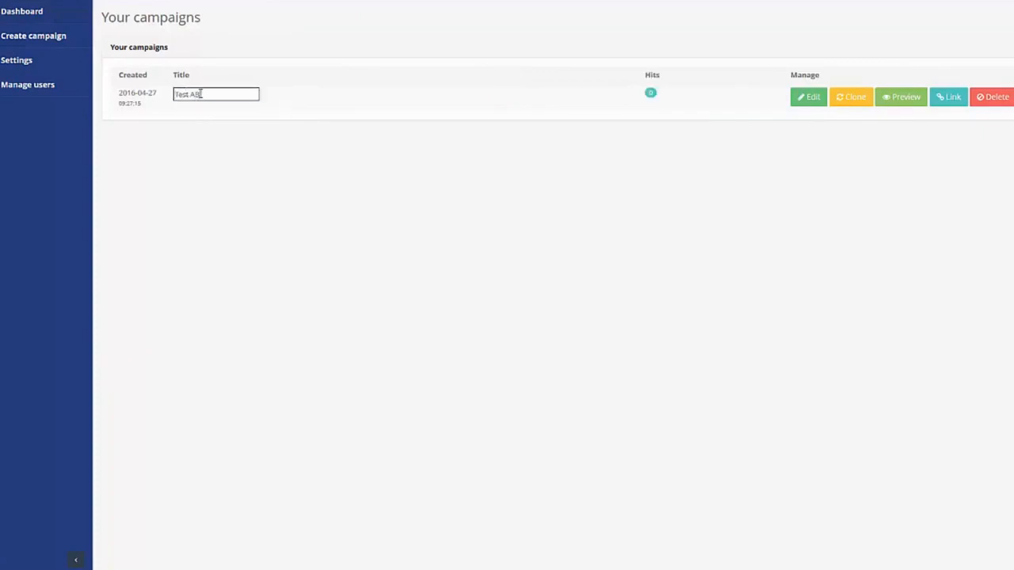
key(Return)
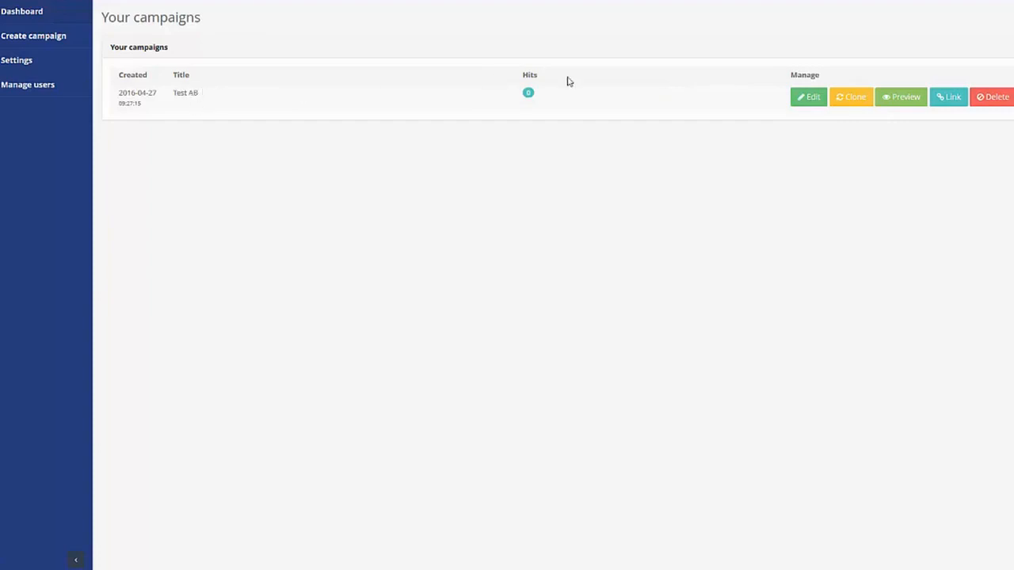
click(528, 95)
key(ctrl+Tab)
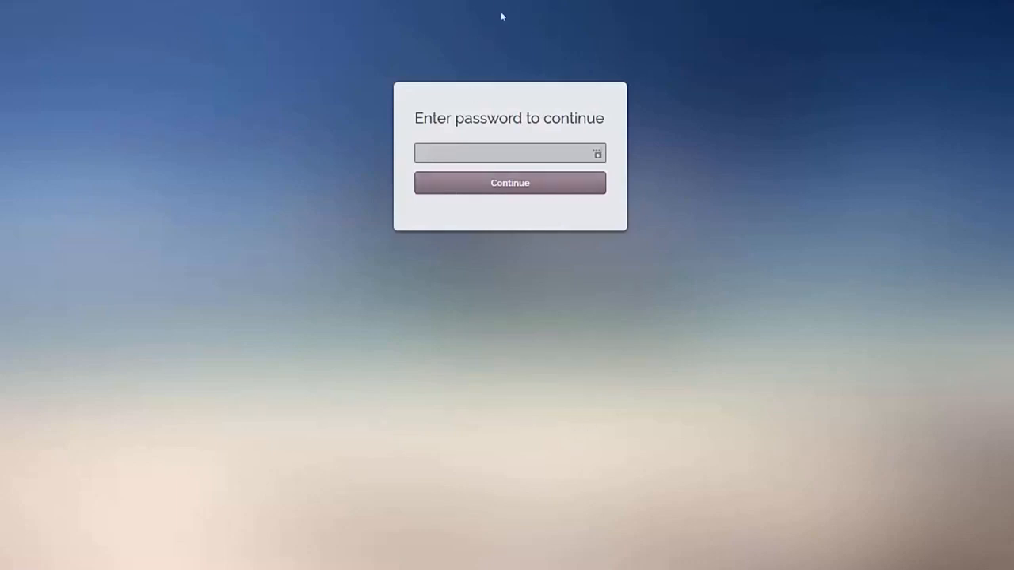
Step: Enter the campaign password on the Test AB gate page using the saved suggestion, and submit it
click(475, 152)
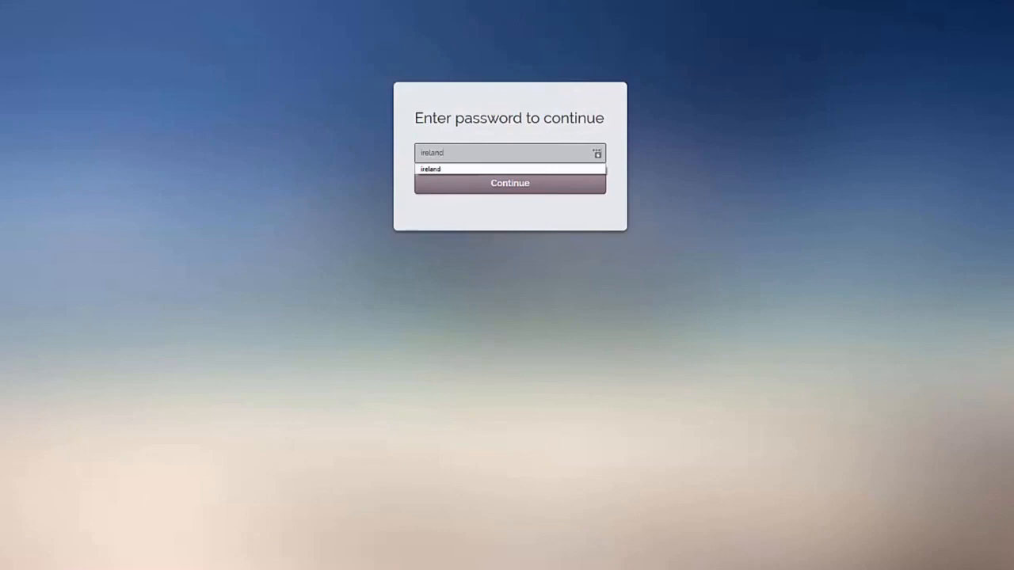
click(771, 103)
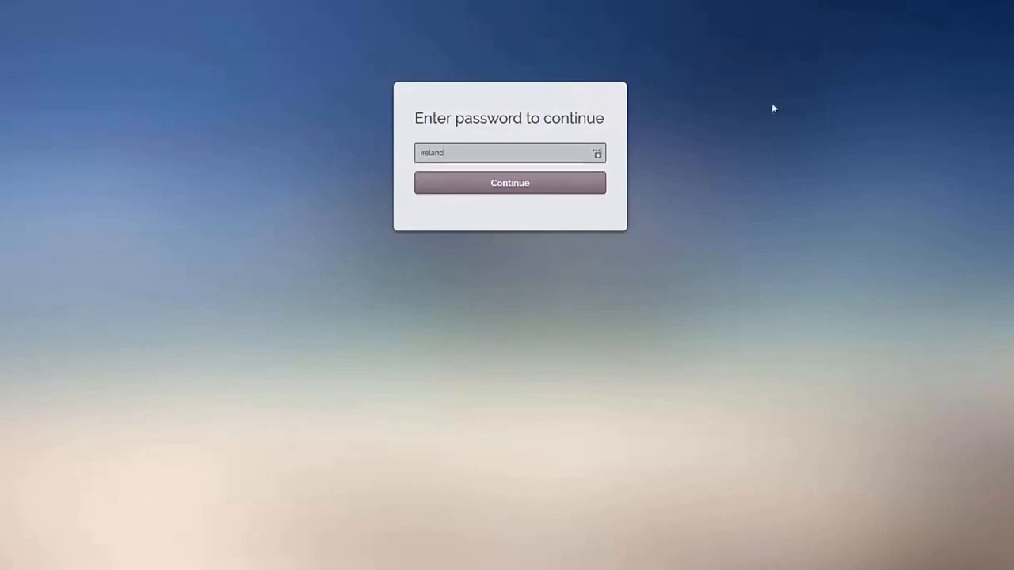
click(496, 193)
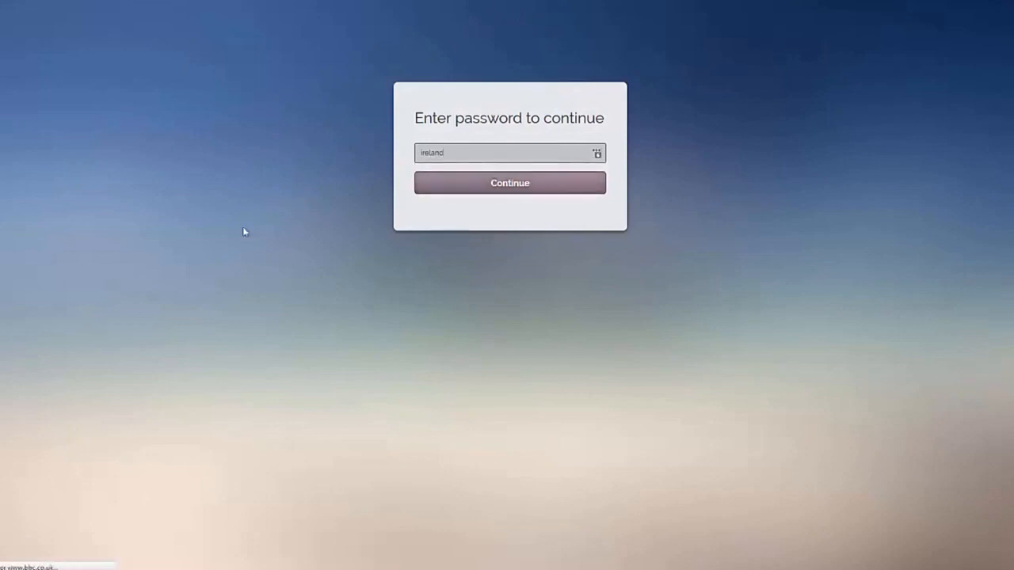